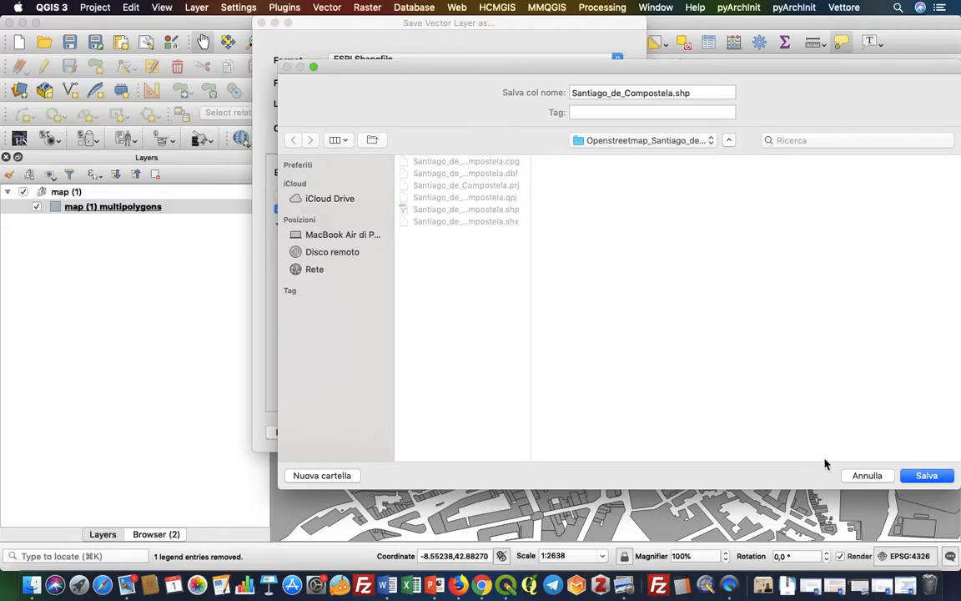
Export the multipolygons layer as the ESRI Shapefile Santiago_de_Compostela.shp in EPSG:4326 - WGS 84 and add it to the map
left_click(927, 478)
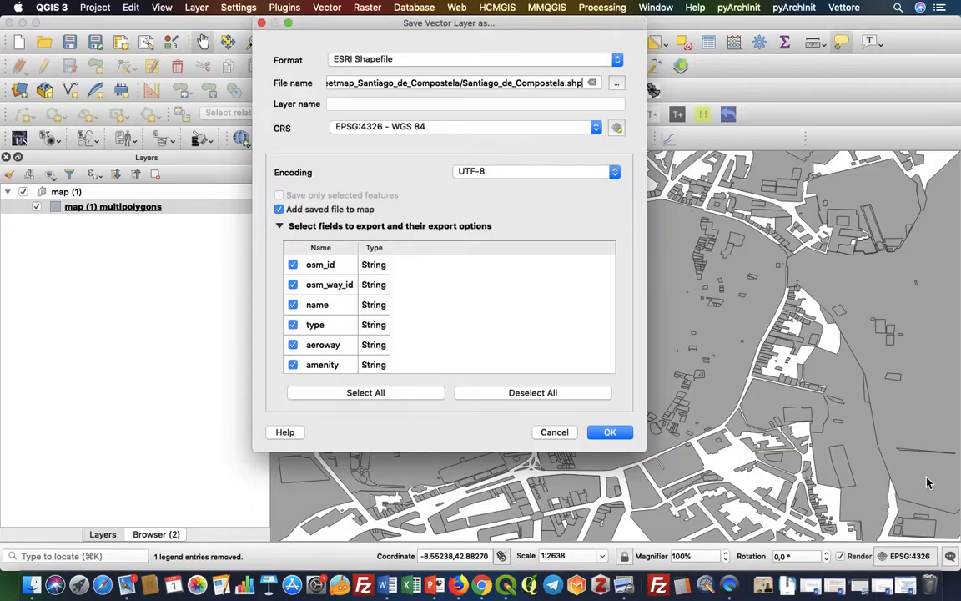
left_click(610, 432)
left_click(427, 302)
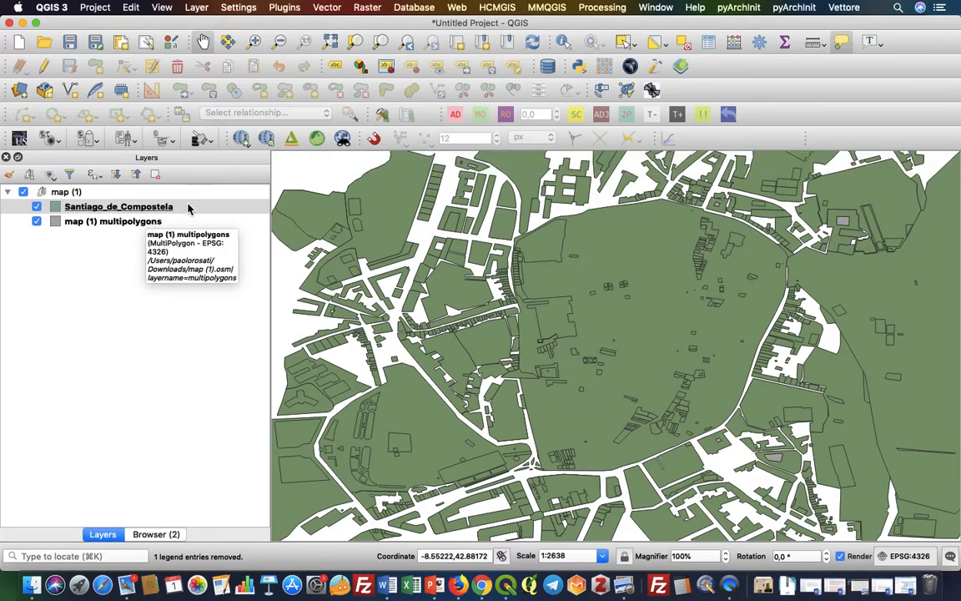
left_click(103, 210)
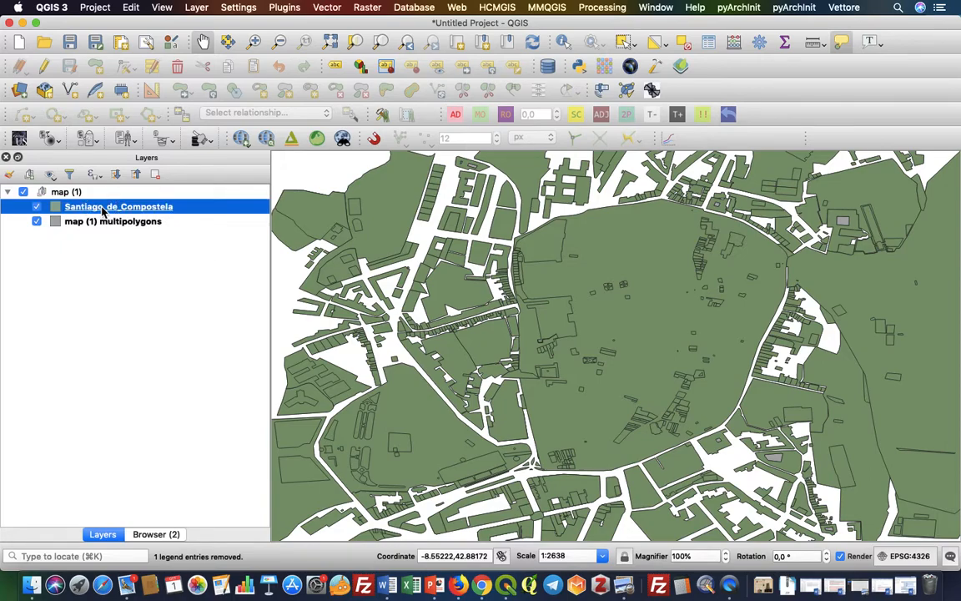
left_click(99, 225)
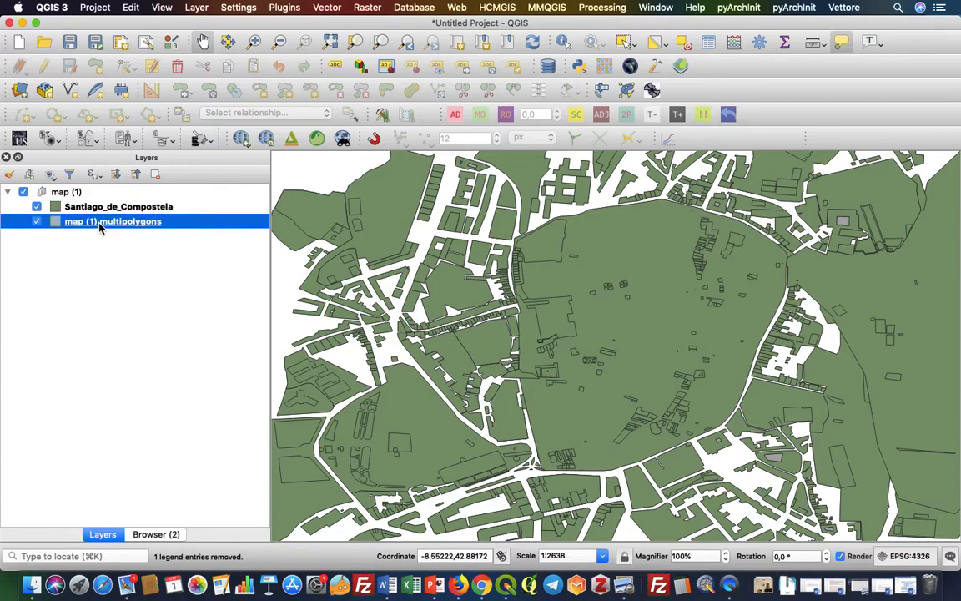
key("Up")
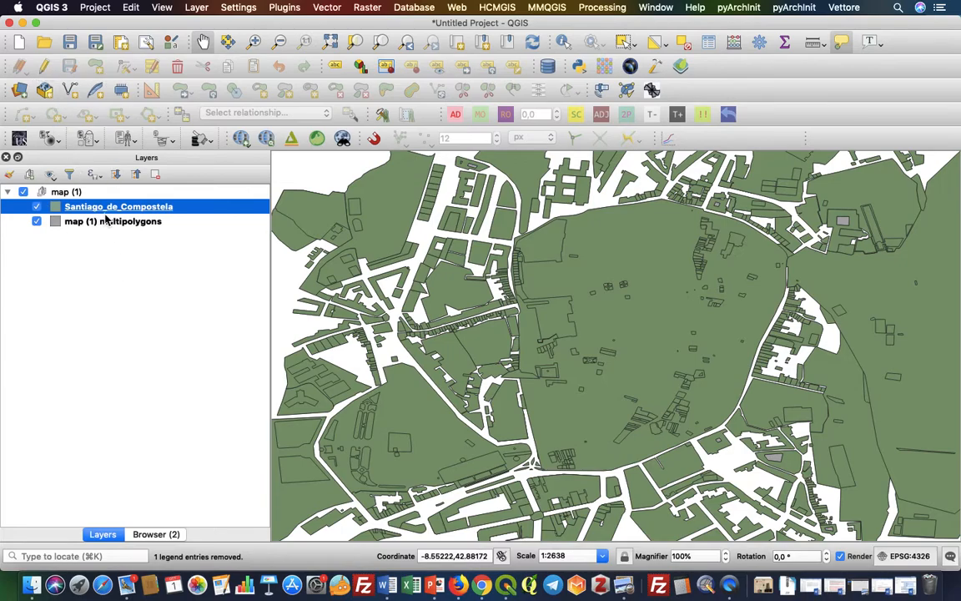
left_click(170, 223)
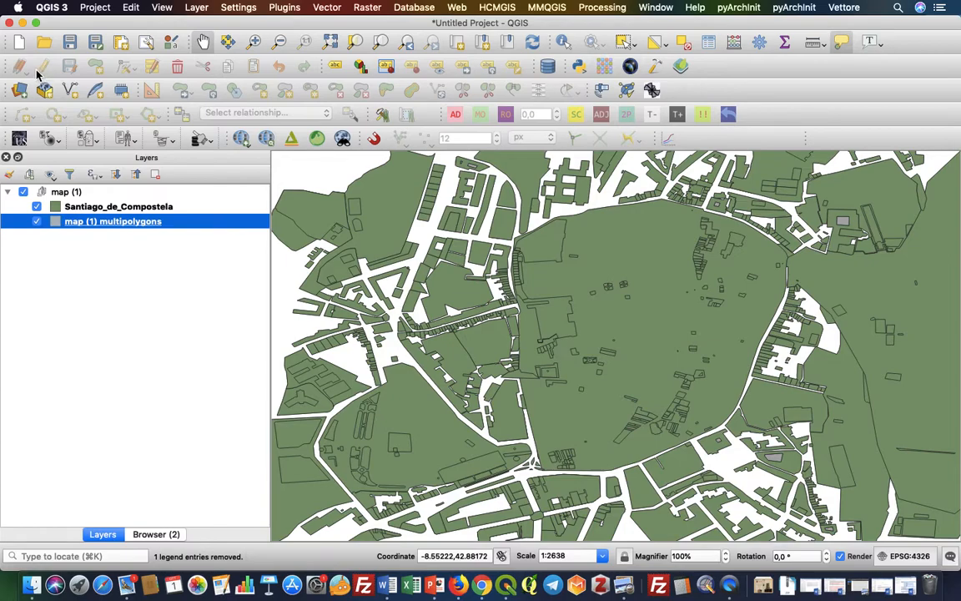
Make the Santiago_de_Compostela layer editable and delete the large polygon covering the old town centre
left_click(87, 208)
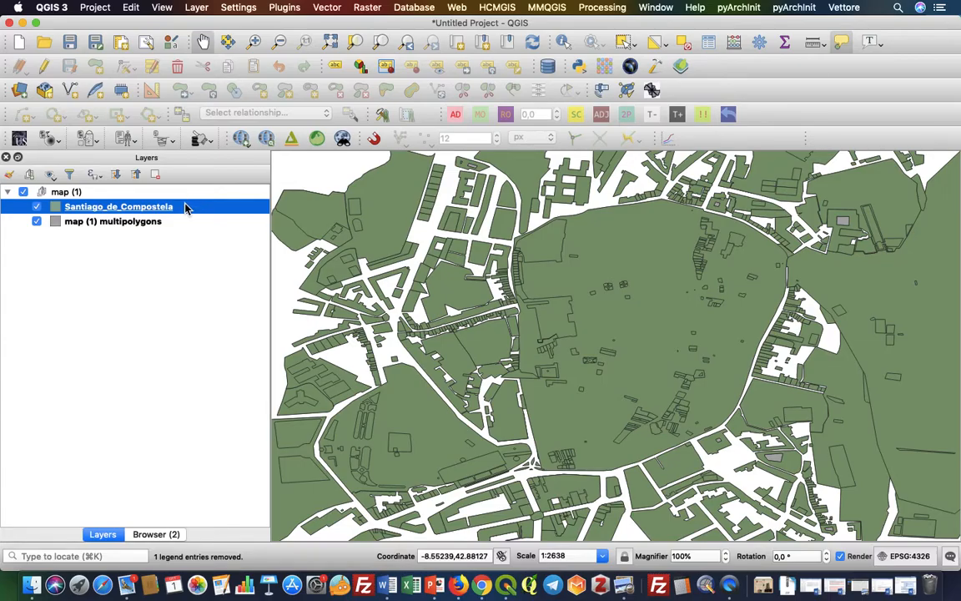
scroll(545, 355, "down", 3)
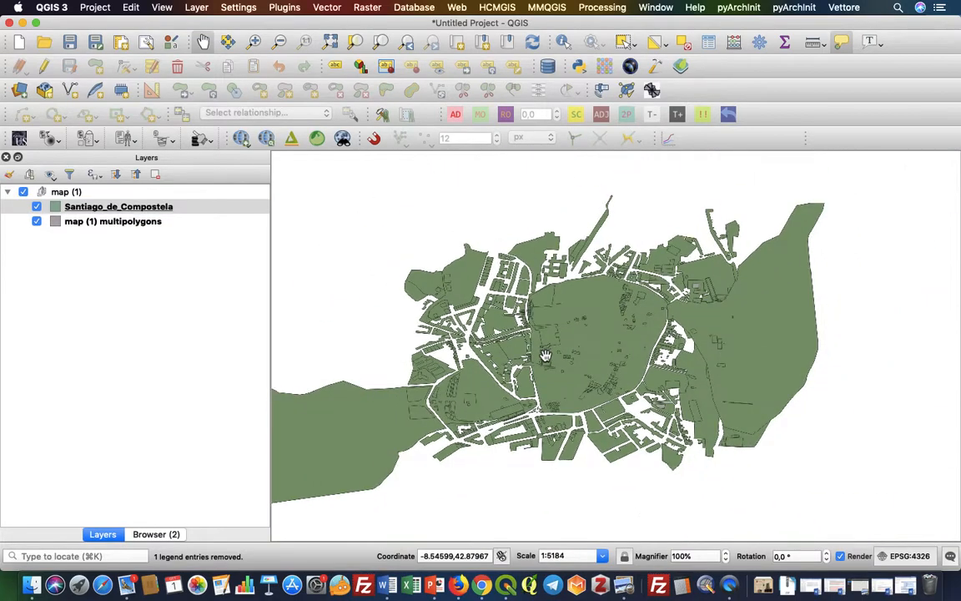
scroll(545, 355, "up", 2)
scroll(545, 355, "up", 1)
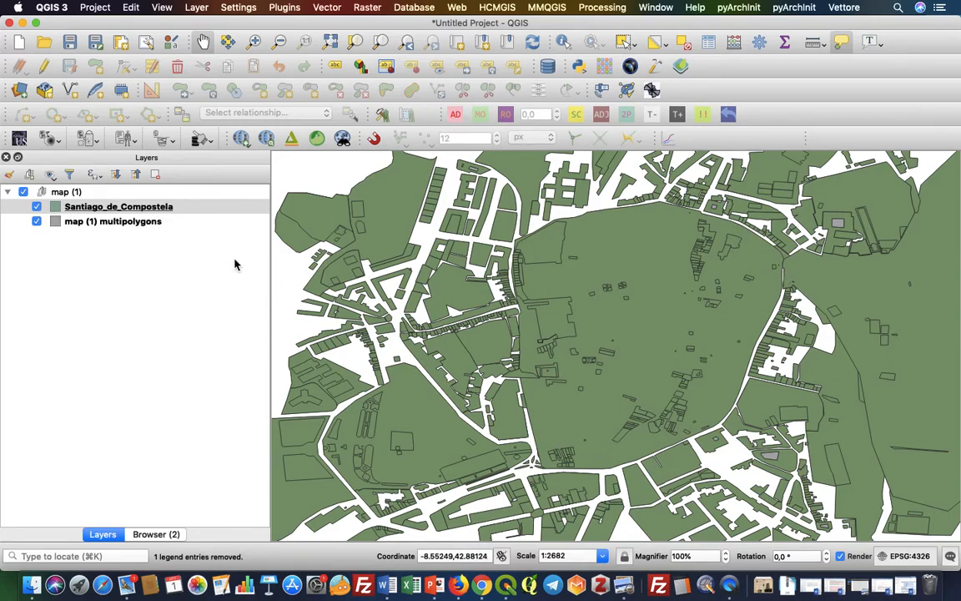
left_click(45, 72)
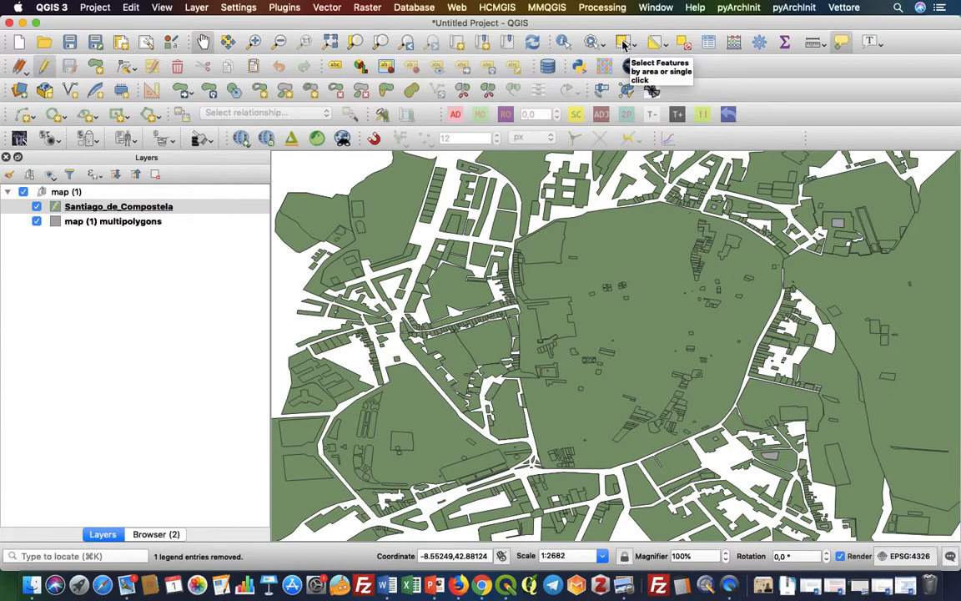
left_click(623, 43)
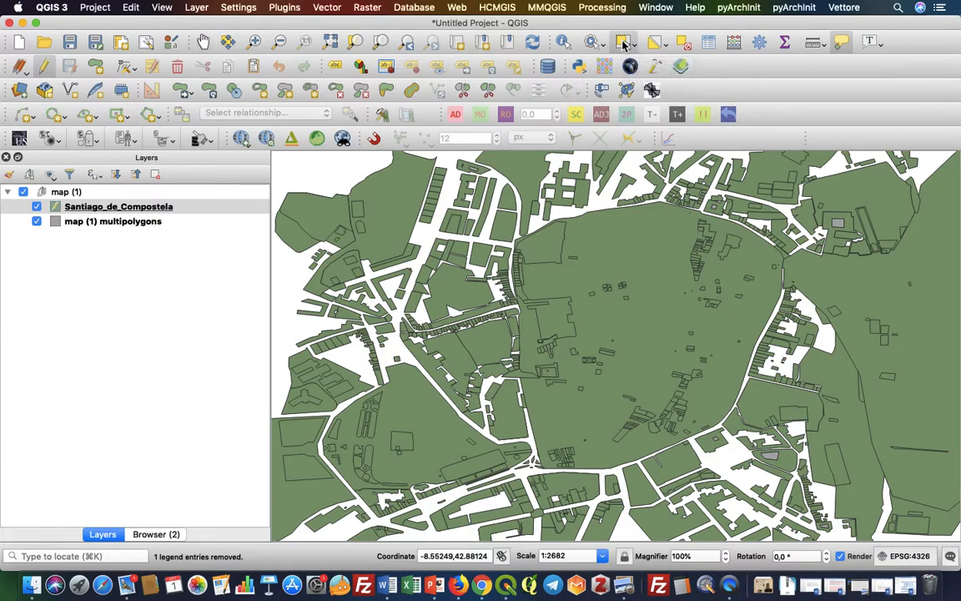
left_click(633, 227)
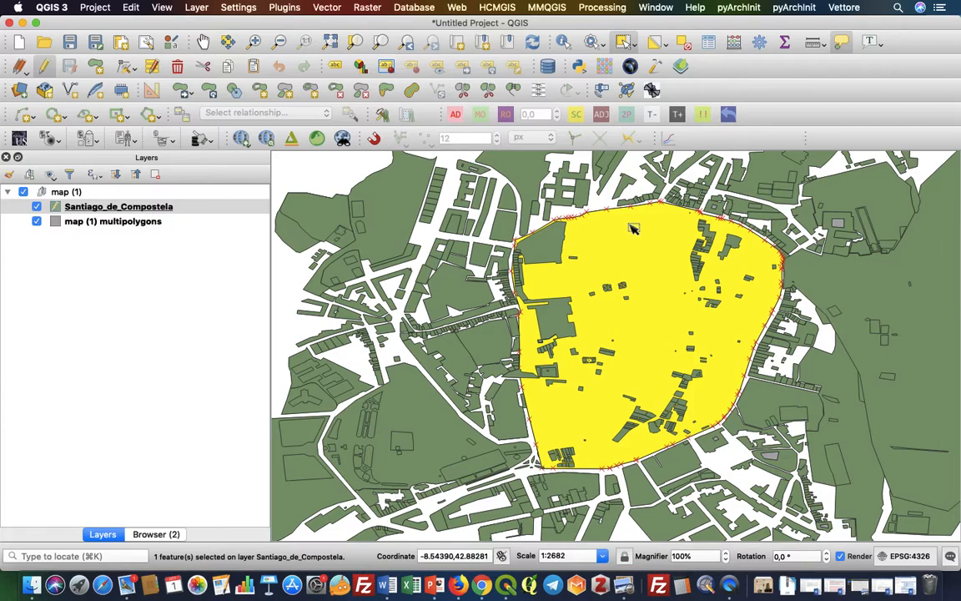
left_click(178, 69)
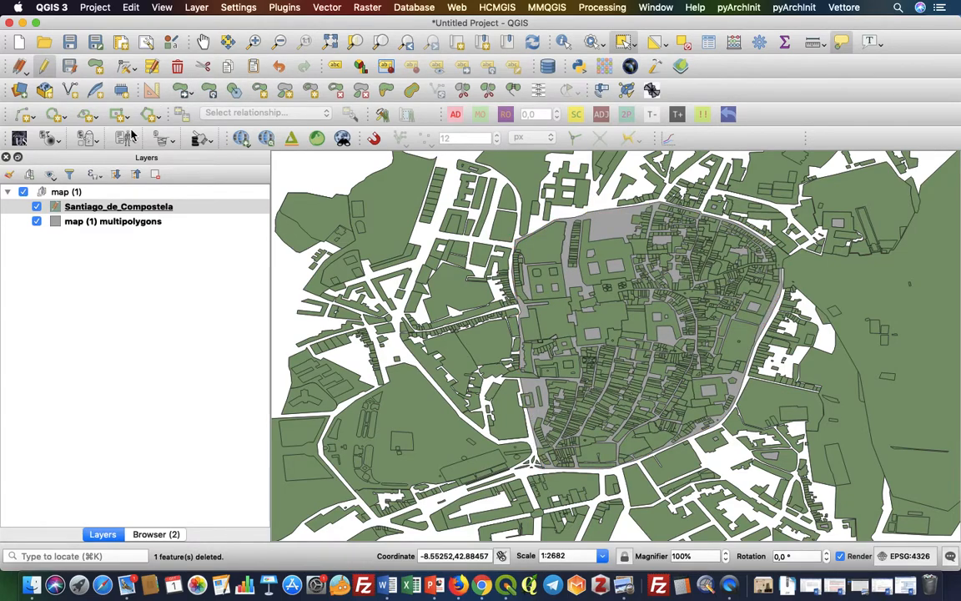
Hide the map (1) multipolygons layer and view the old town buildings of Santiago_de_Compostela up close
left_click(35, 221)
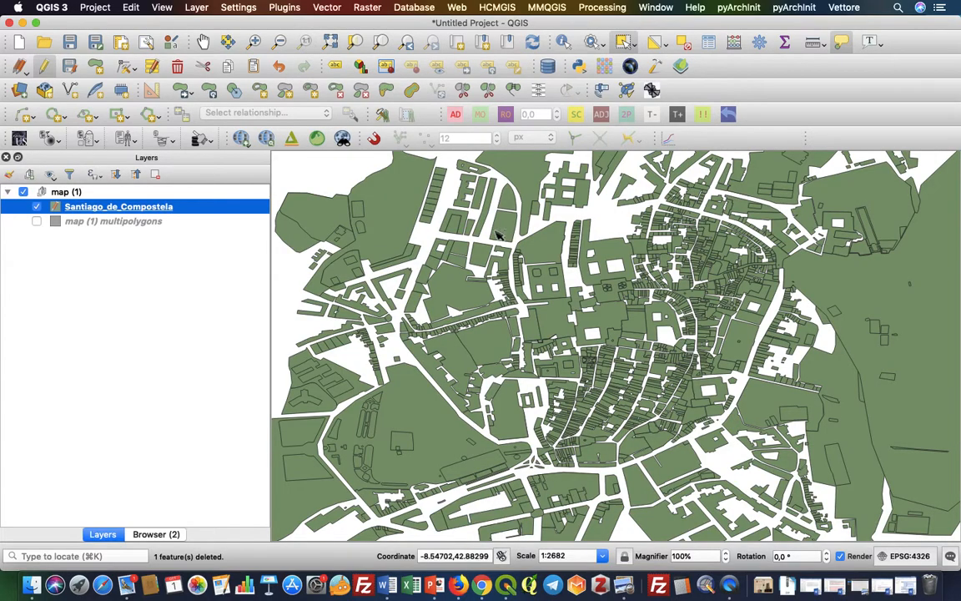
left_click(625, 349)
scroll(627, 350, "up", 5)
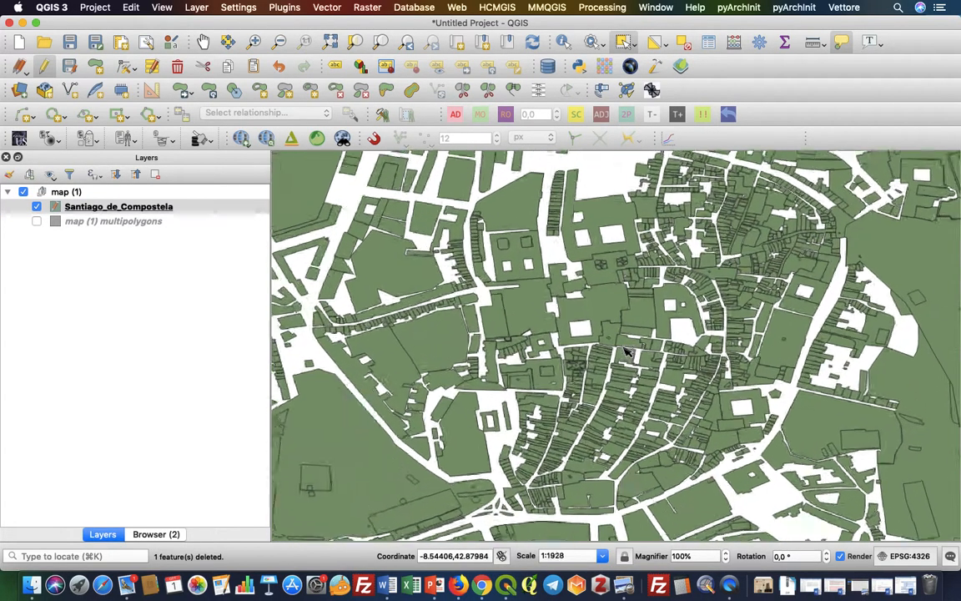
Delete the two large area polygons on the eastern and western edges of the Santiago_de_Compostela layer
scroll(659, 377, "down", 3)
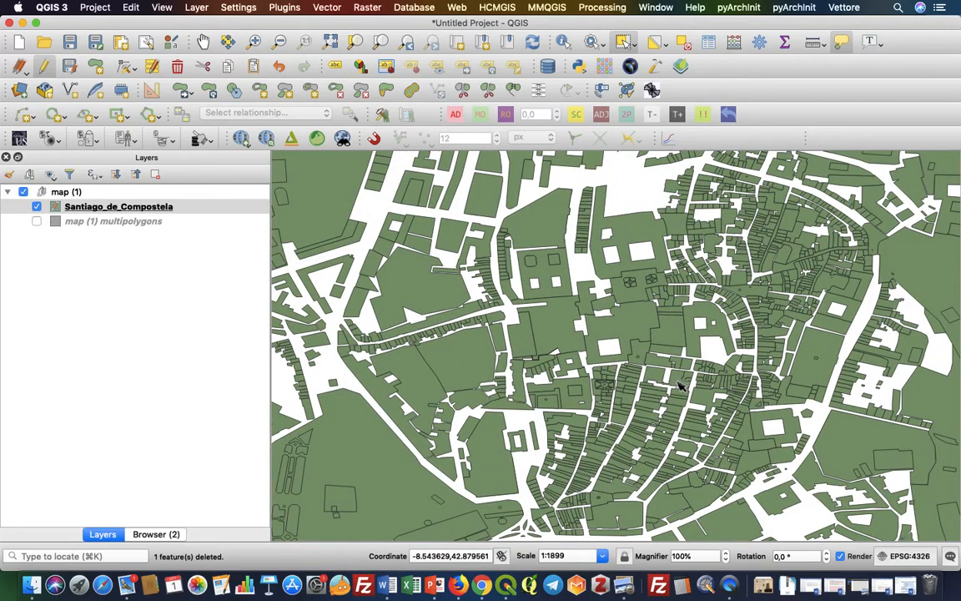
scroll(680, 384, "down", 2)
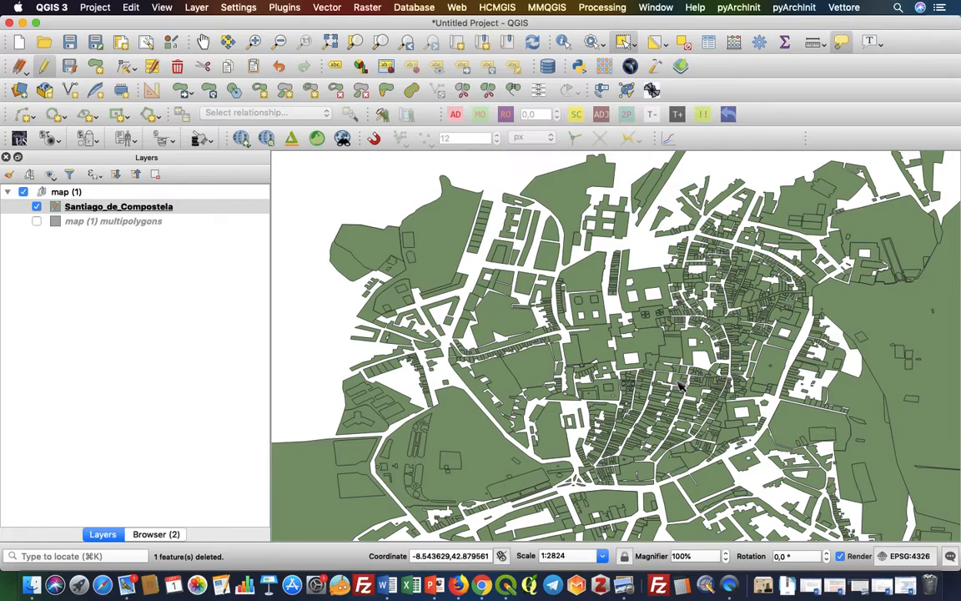
scroll(680, 385, "down", 4)
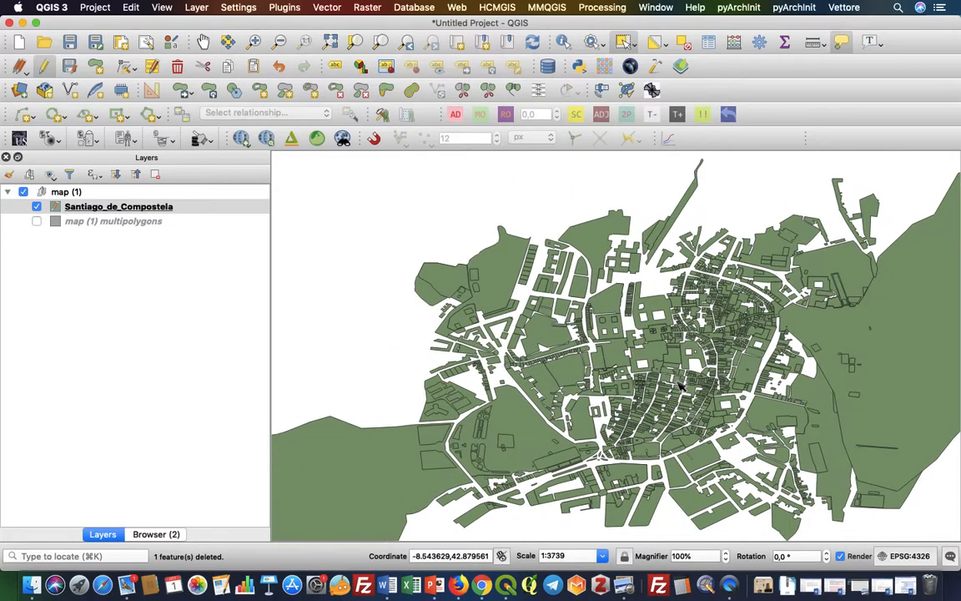
left_click(878, 357)
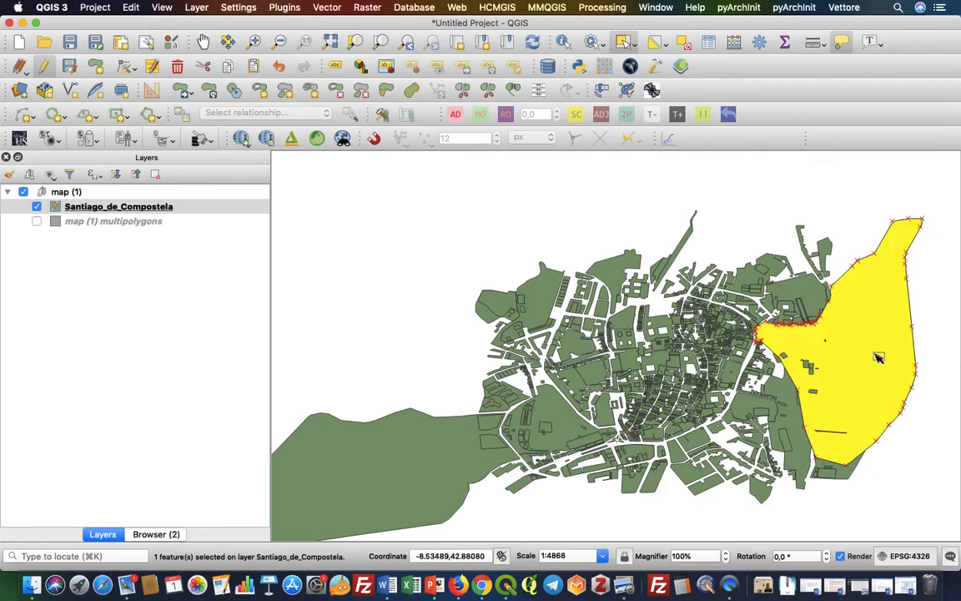
key("Delete")
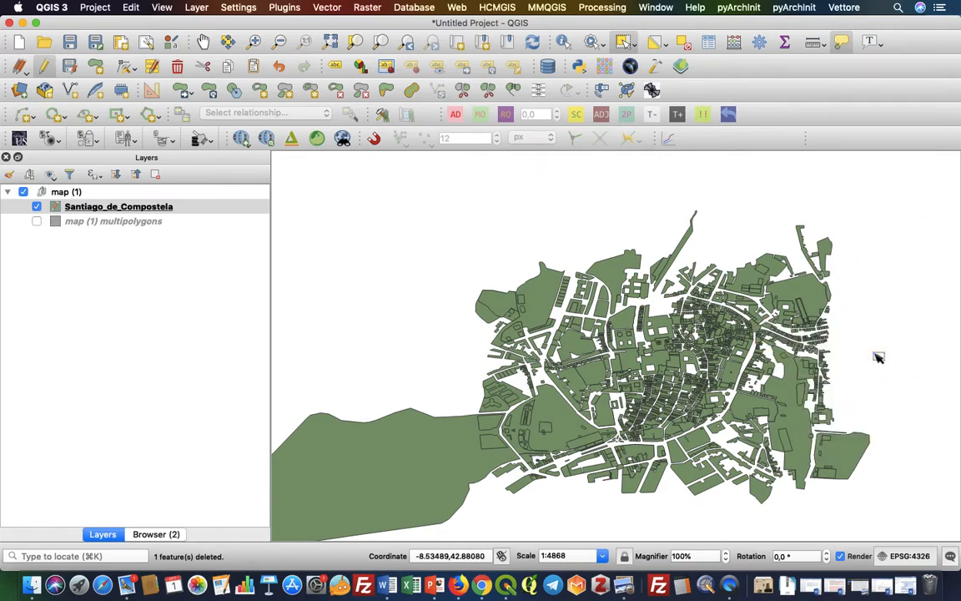
left_click(472, 460)
key("Delete")
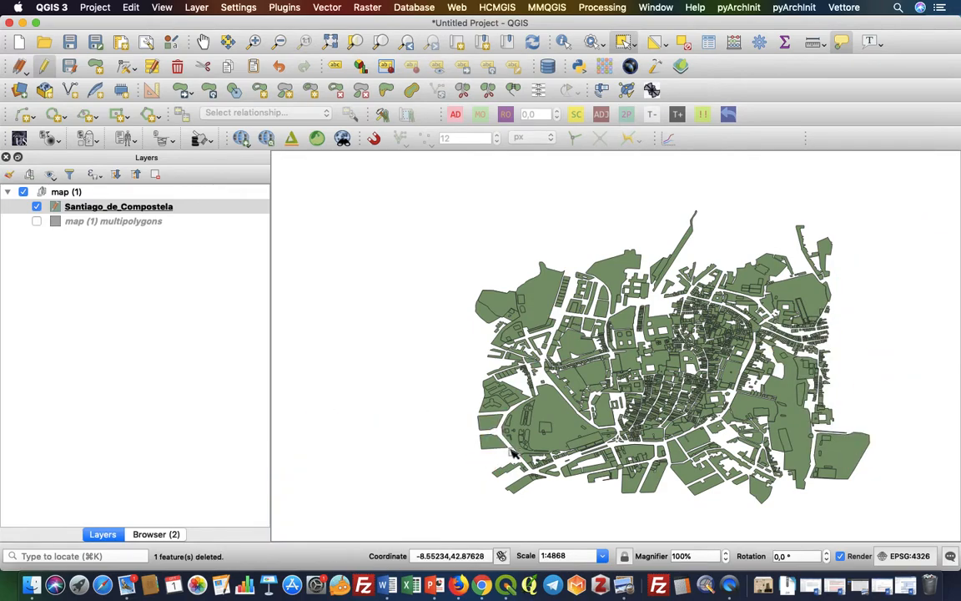
Try deleting the large park polygon southwest of the old town, and undo each deletion
left_click(566, 433)
key("Delete")
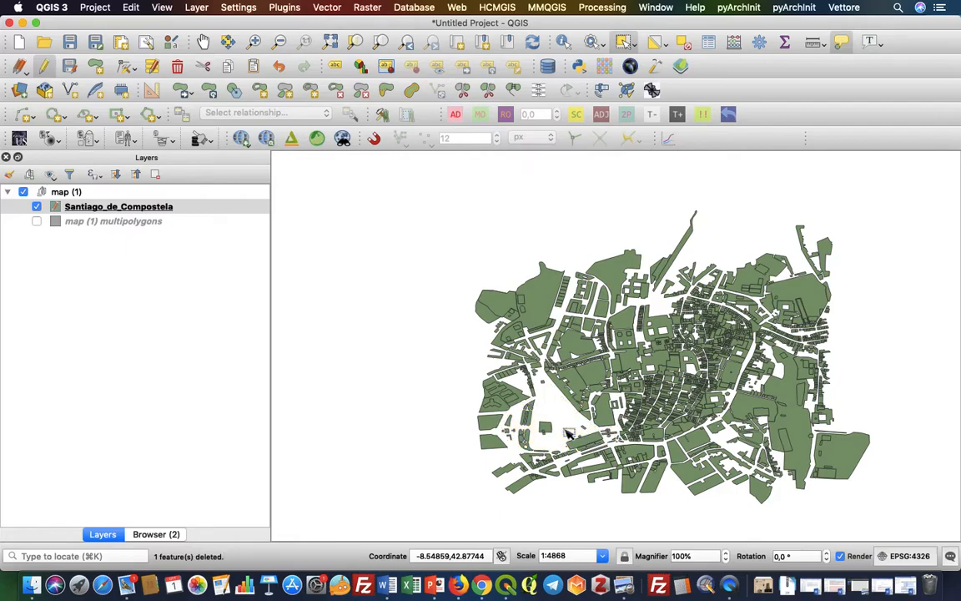
key("ctrl+z")
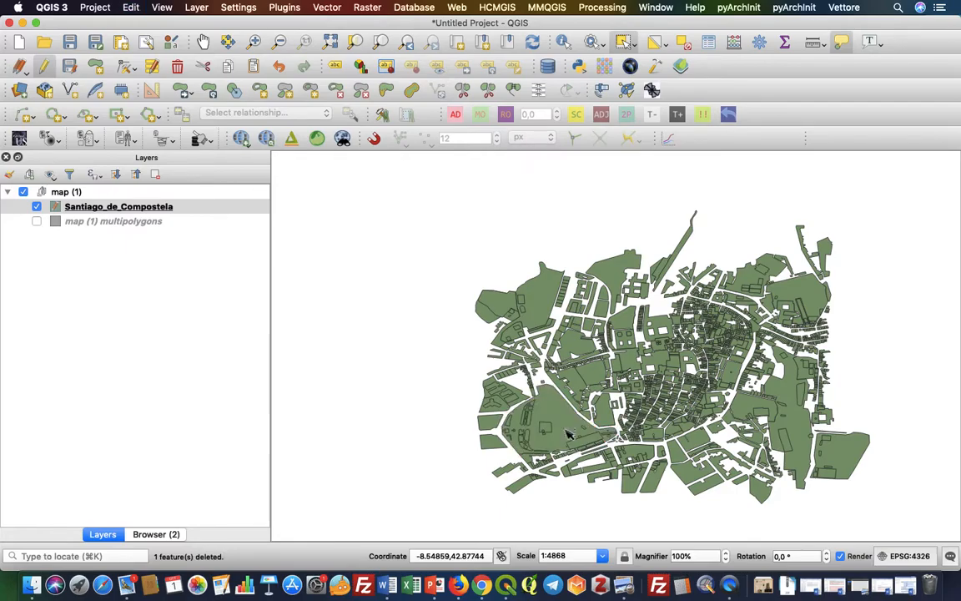
scroll(555, 429, "up", 5)
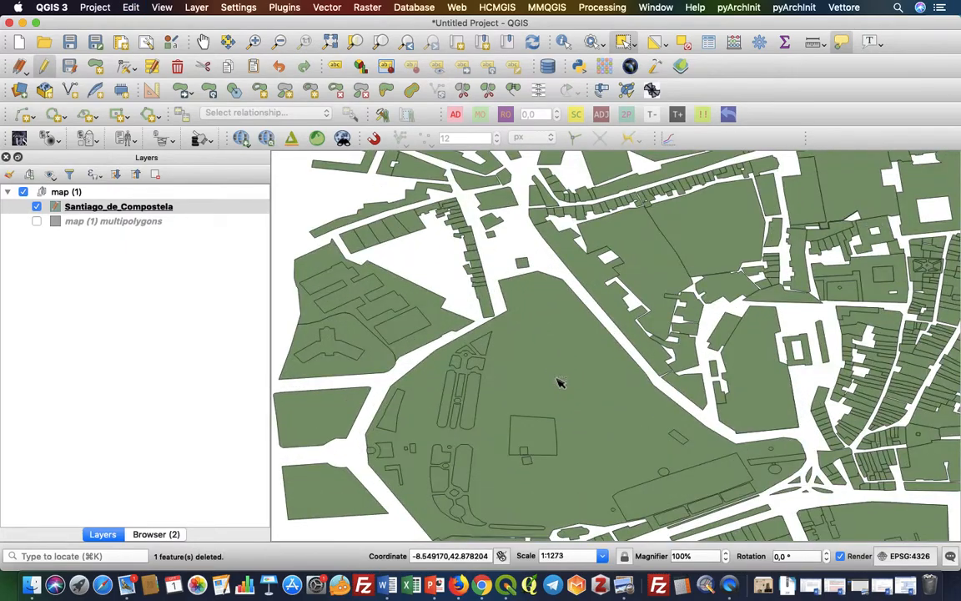
left_click(559, 383)
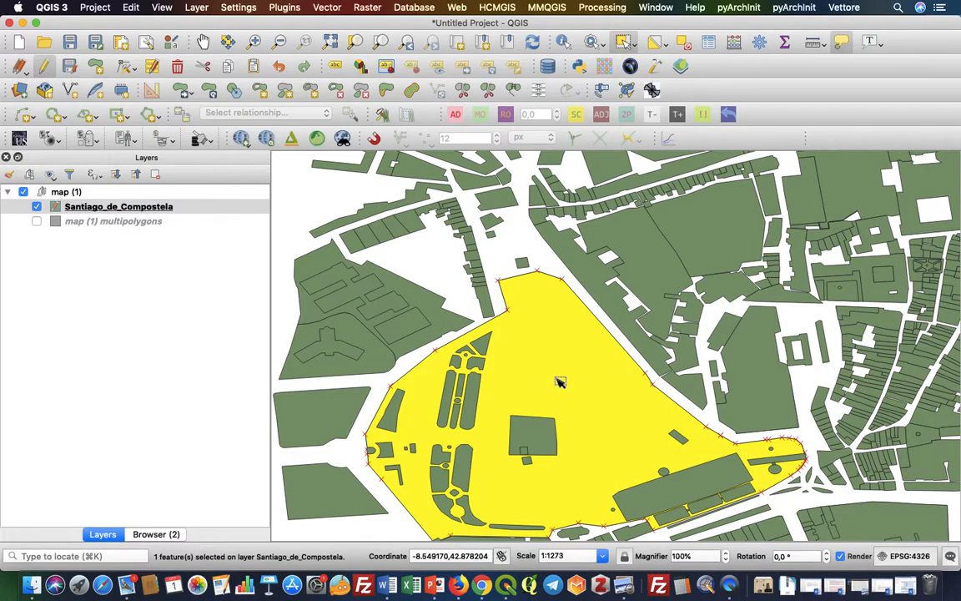
key("Delete")
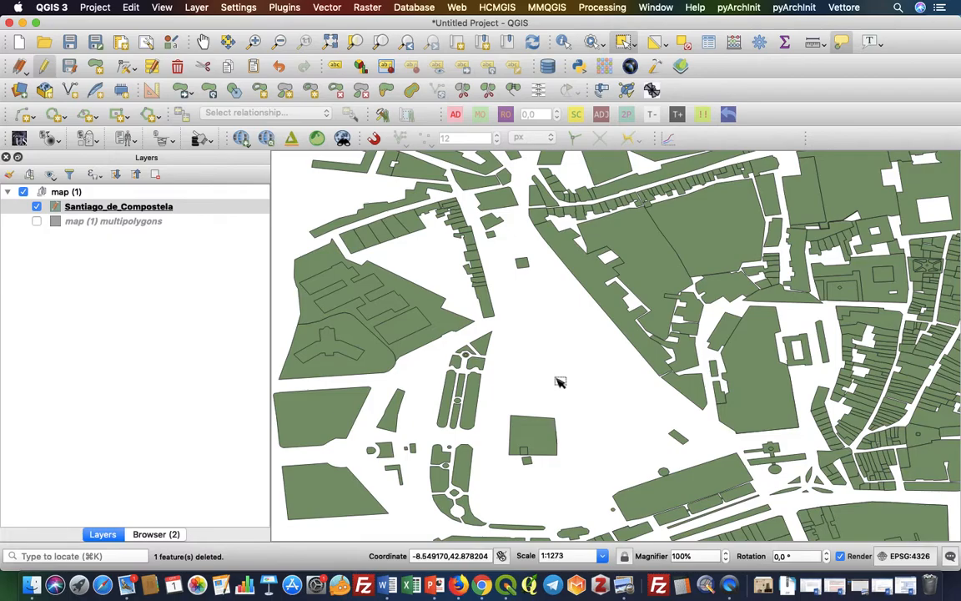
key("super+z")
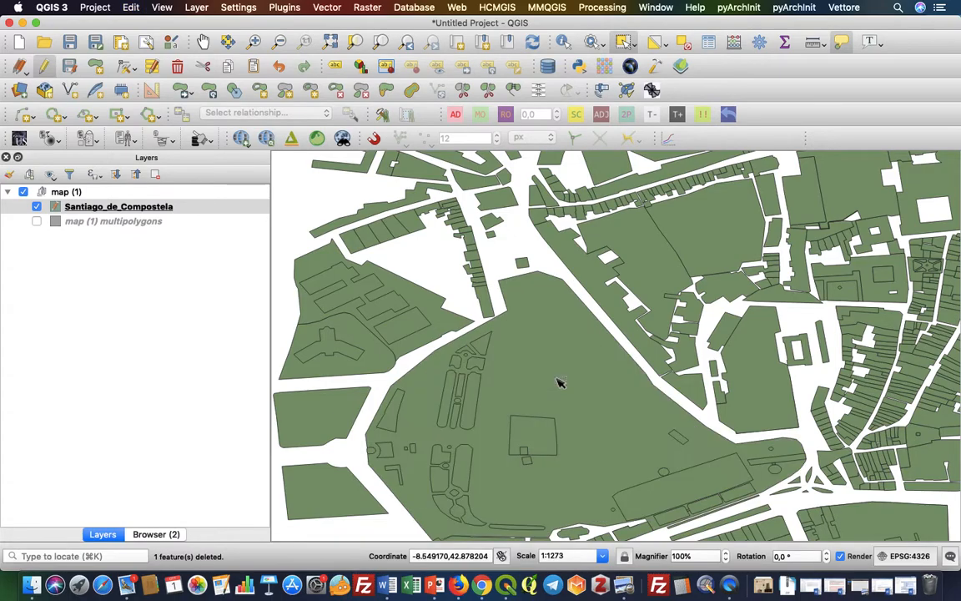
Examine the remaining building polygons in the old town and along the northern and eastern edges of the map
scroll(559, 382, "down", 3)
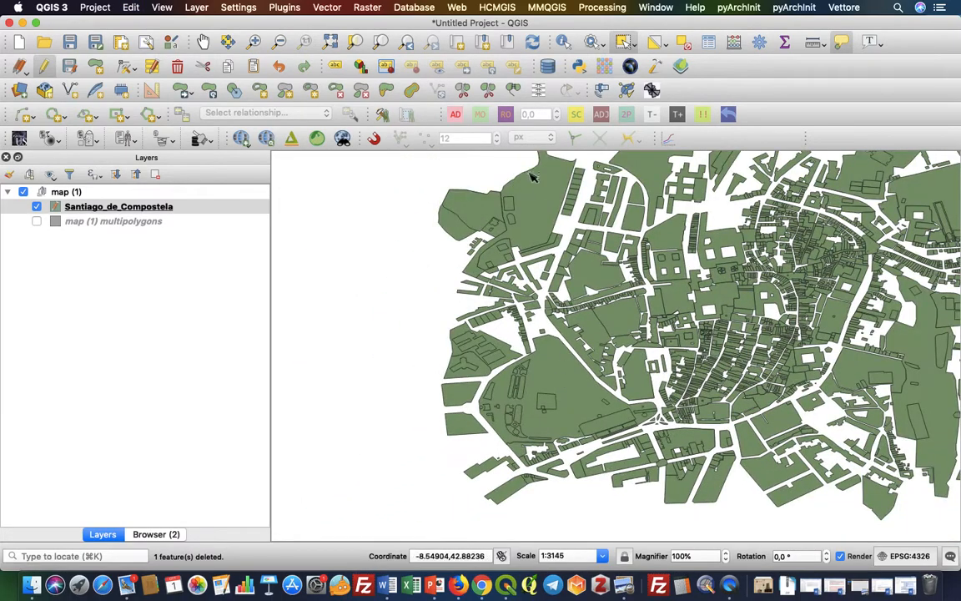
key("Right")
key("Right")
key("Up")
key("Up")
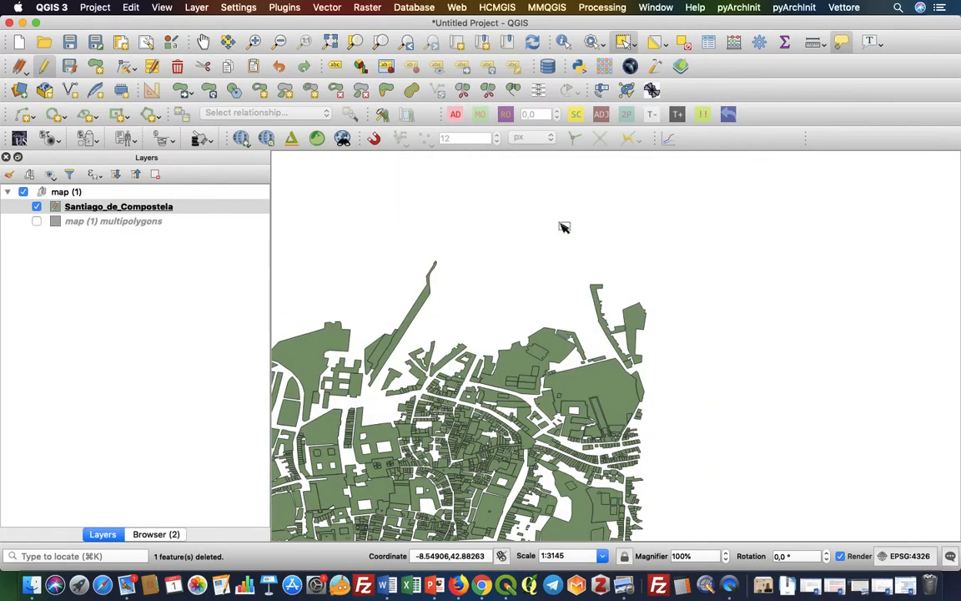
key("Left")
key("Down")
key("Down")
key("Up")
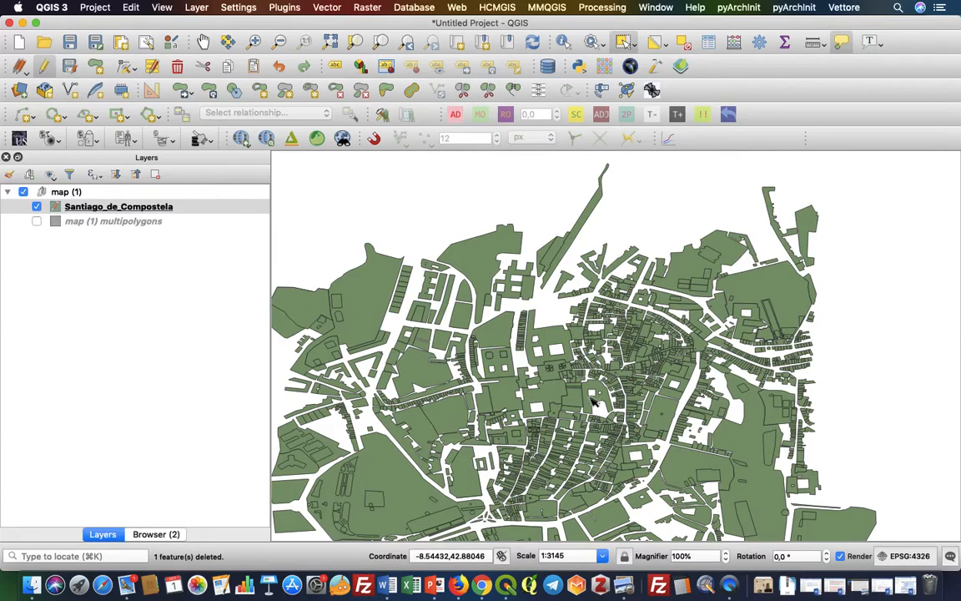
scroll(455, 421, "up", 2)
scroll(489, 473, "up", 1)
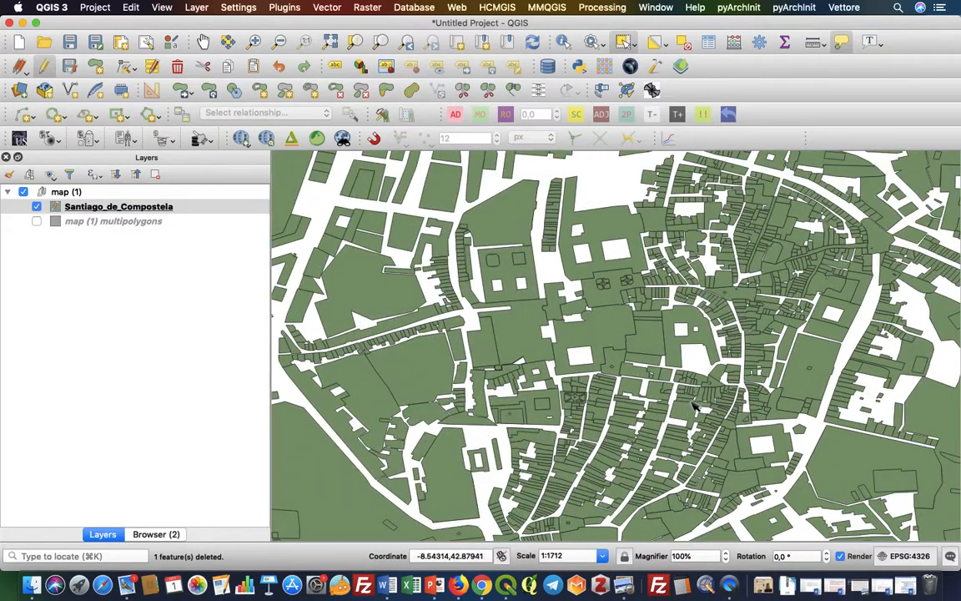
scroll(699, 399, "up", 1)
scroll(699, 400, "down", 2)
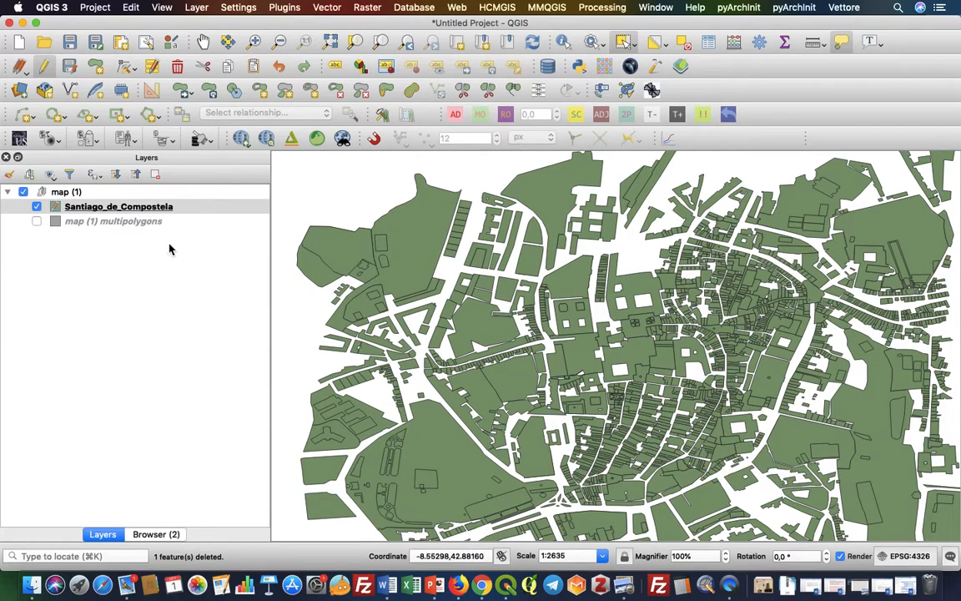
Save the edits to the Santiago_de_Compostela layer and end its editing session
left_click(71, 71)
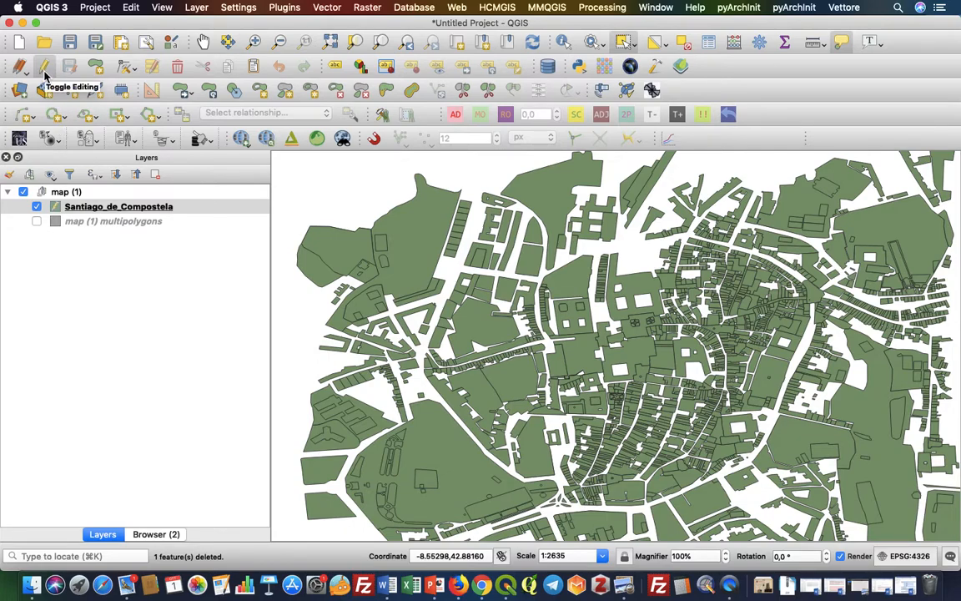
left_click(45, 76)
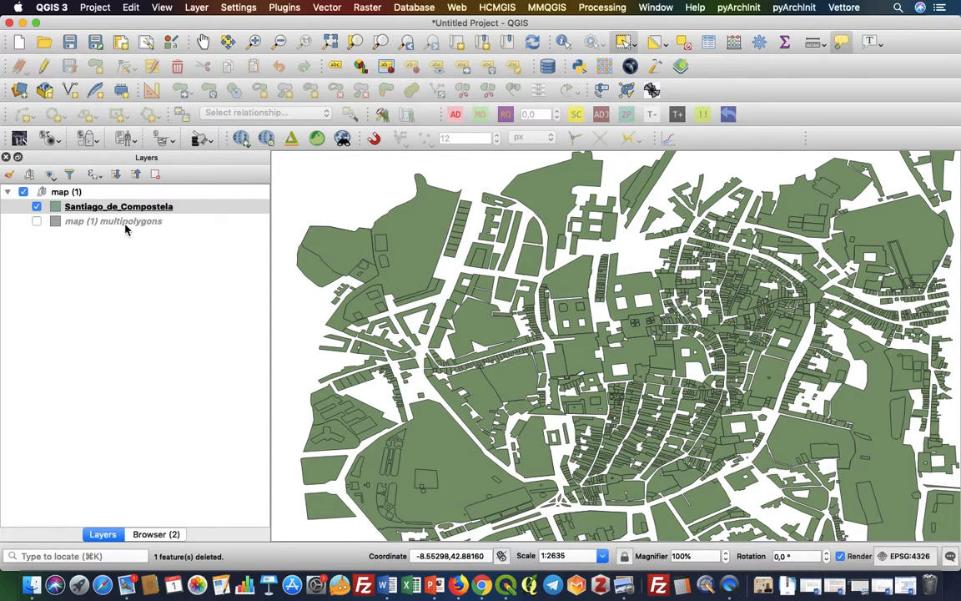
Open the symbology properties of the Santiago_de_Compostela layer and switch its style from single symbol to Categorized
right_click(179, 212)
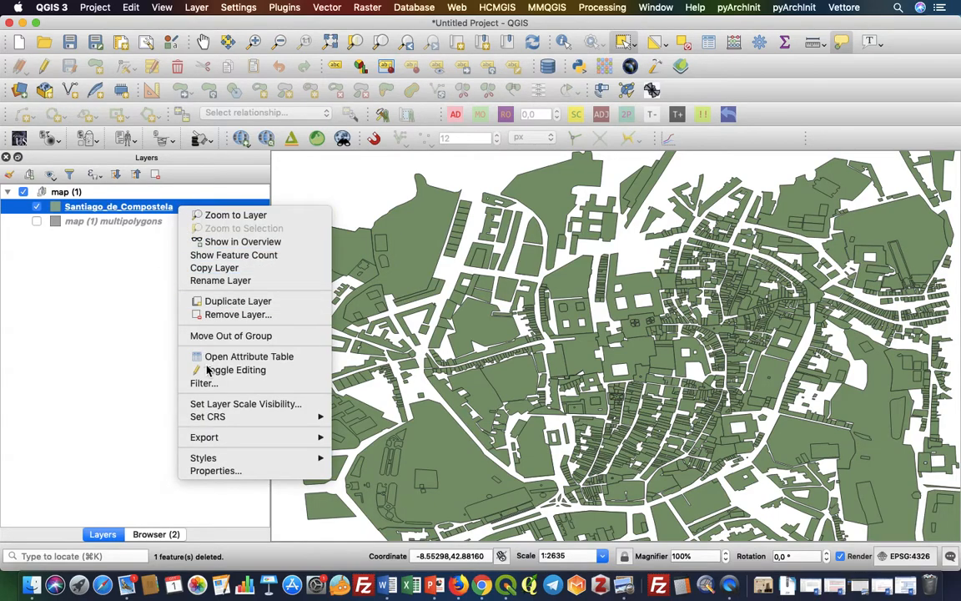
left_click(231, 473)
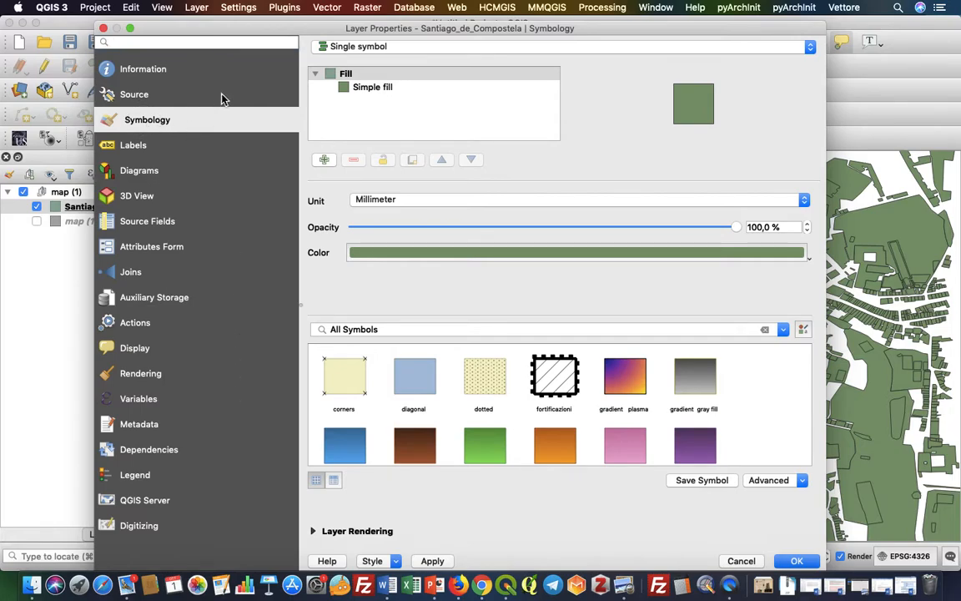
left_click(350, 48)
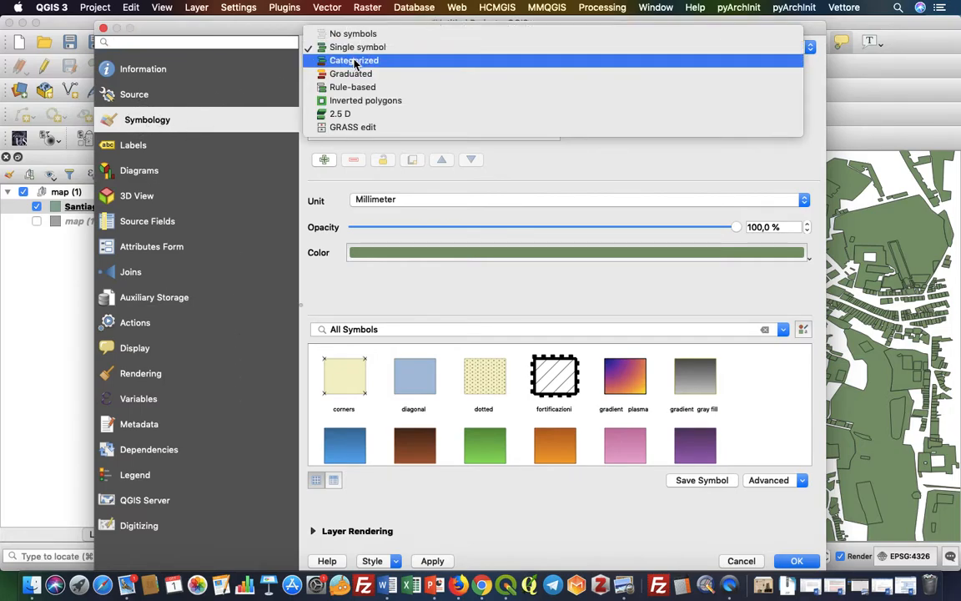
left_click(355, 61)
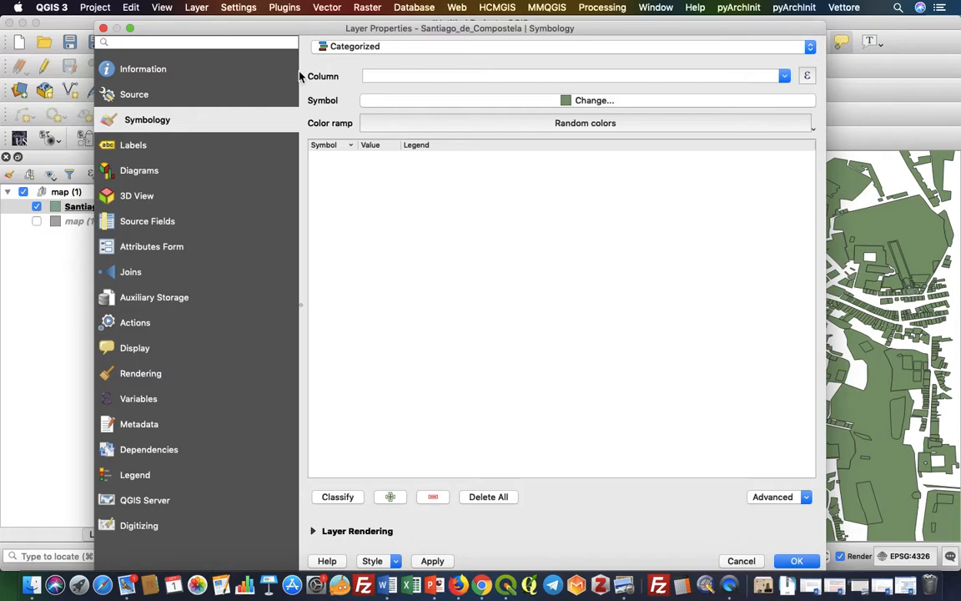
Choose the building field as the column that categorizes the layer's symbols
left_click(786, 76)
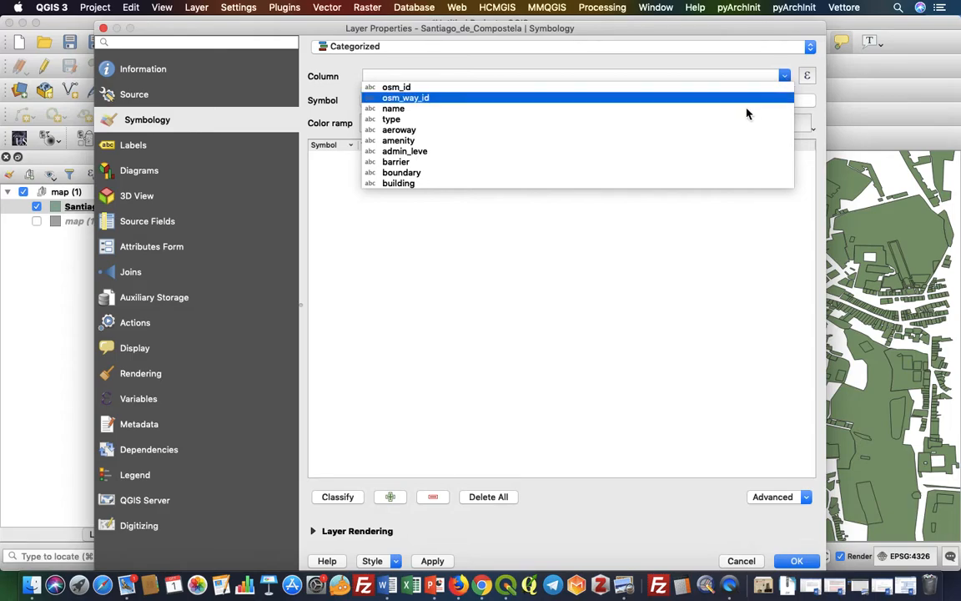
scroll(621, 173, "down", 1)
scroll(622, 175, "down", 5)
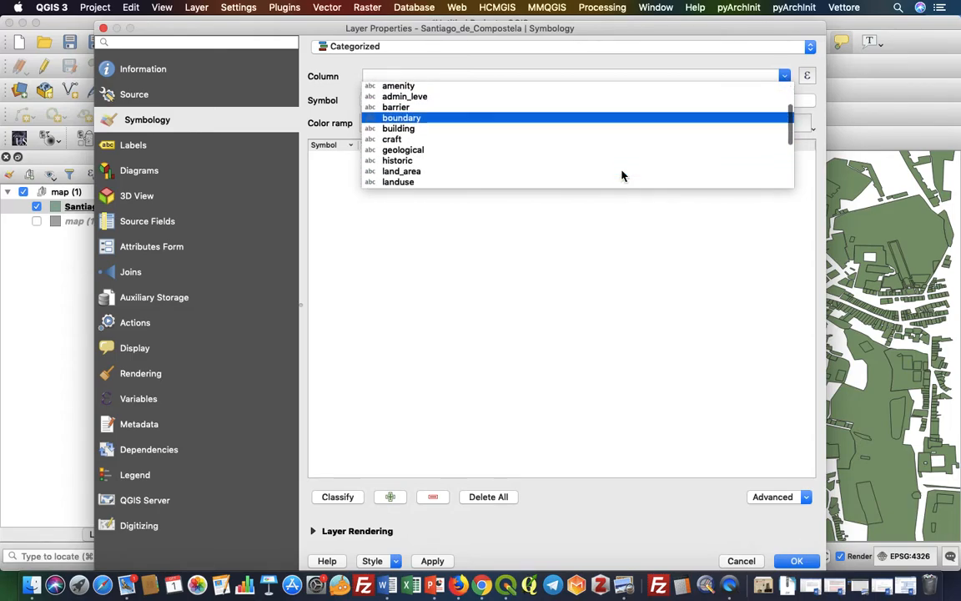
scroll(622, 175, "down", 2)
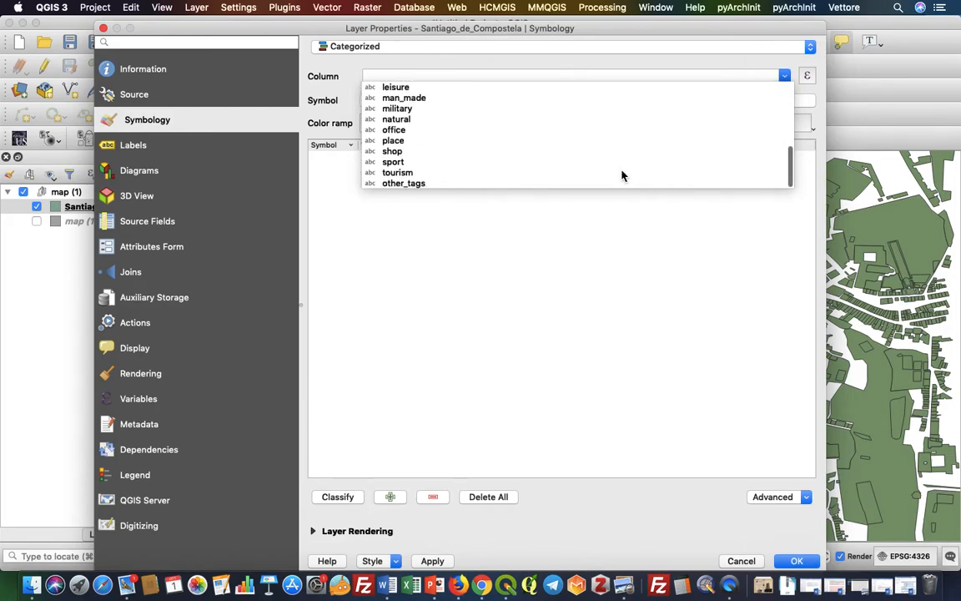
scroll(622, 176, "up", 6)
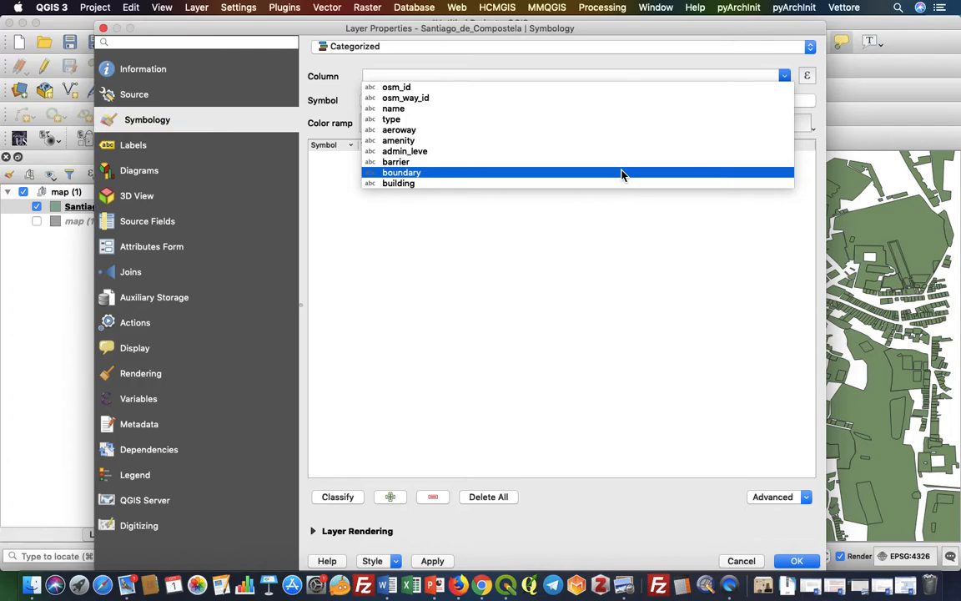
left_click(621, 185)
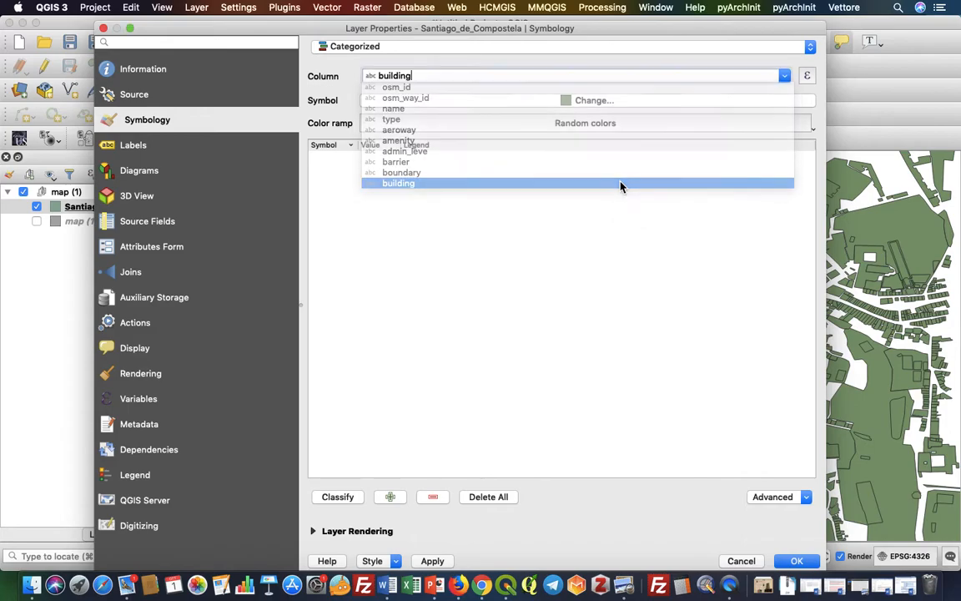